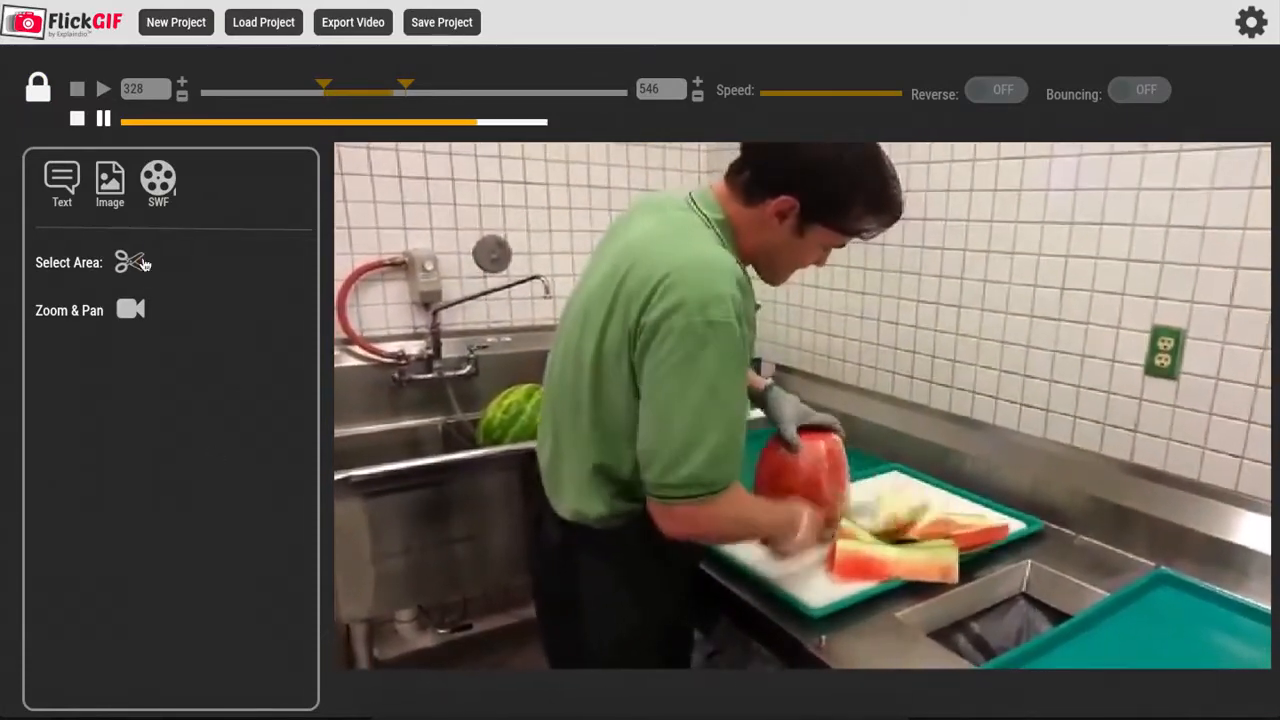
Step: Add the text caption "Wow this is awesome" to the video and place it across the upper part of the picture
left_click(63, 186)
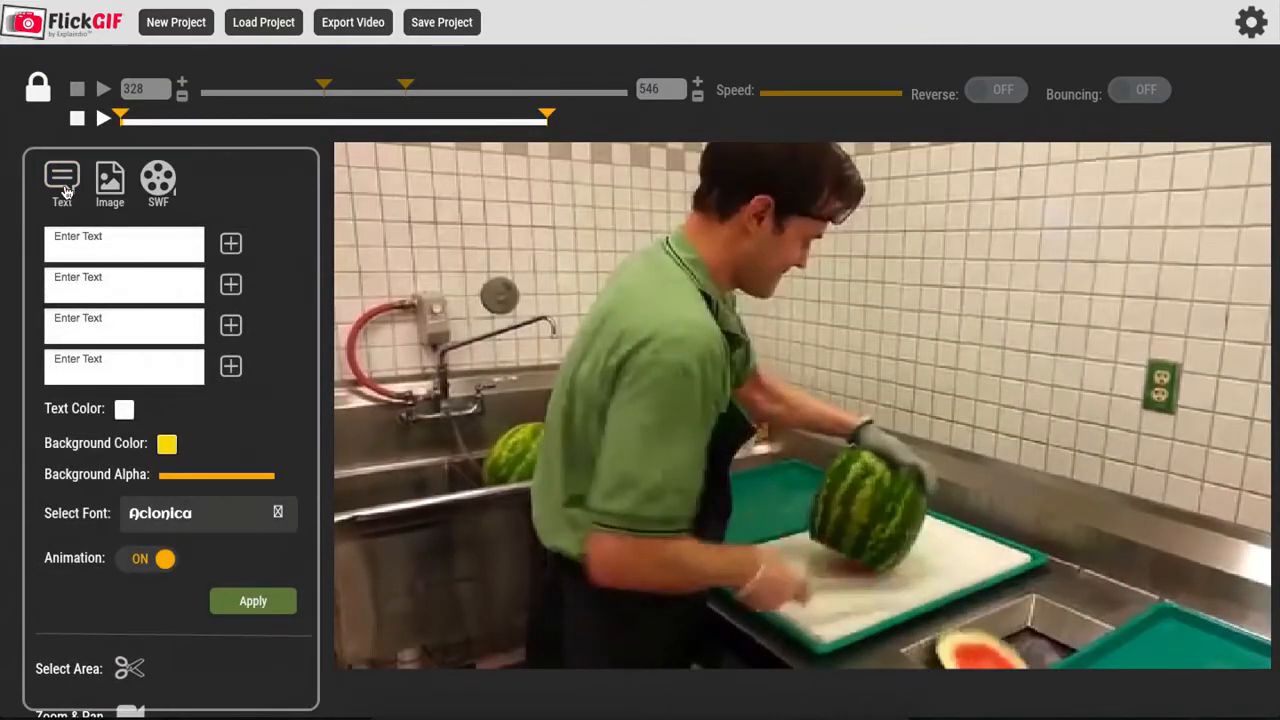
left_click(116, 240)
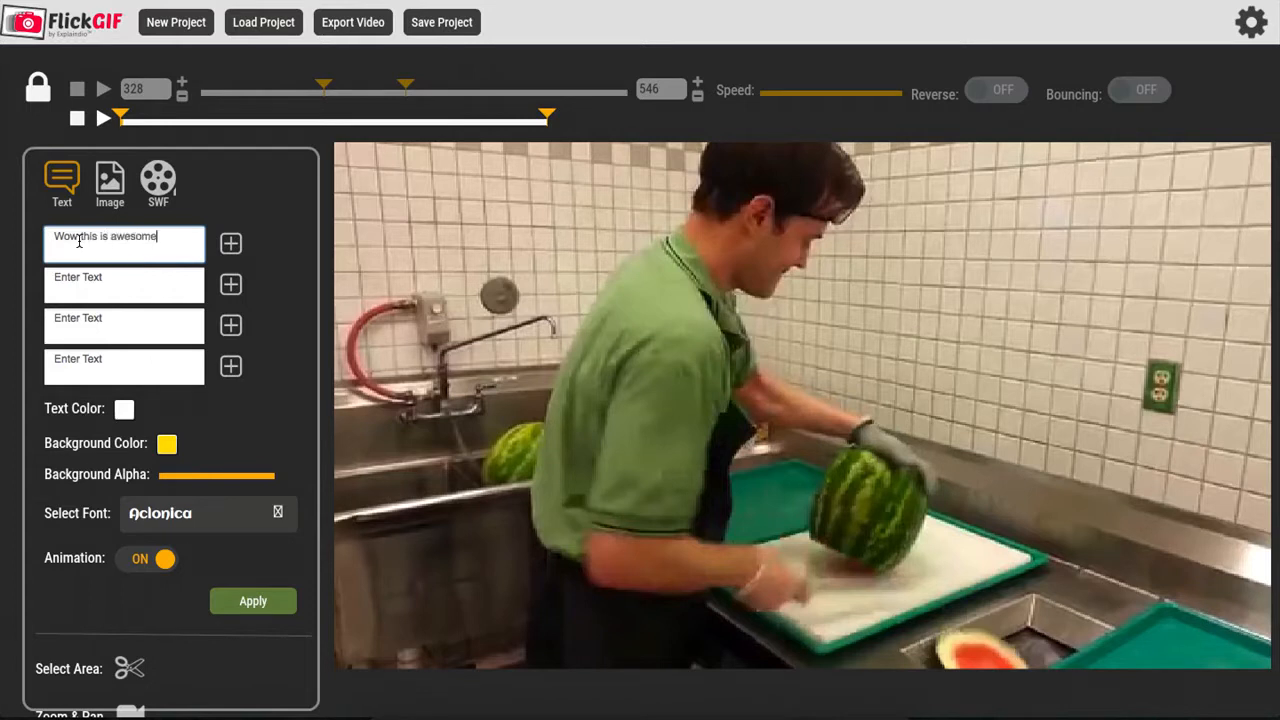
left_click(231, 246)
left_click_drag(563, 195, 638, 242)
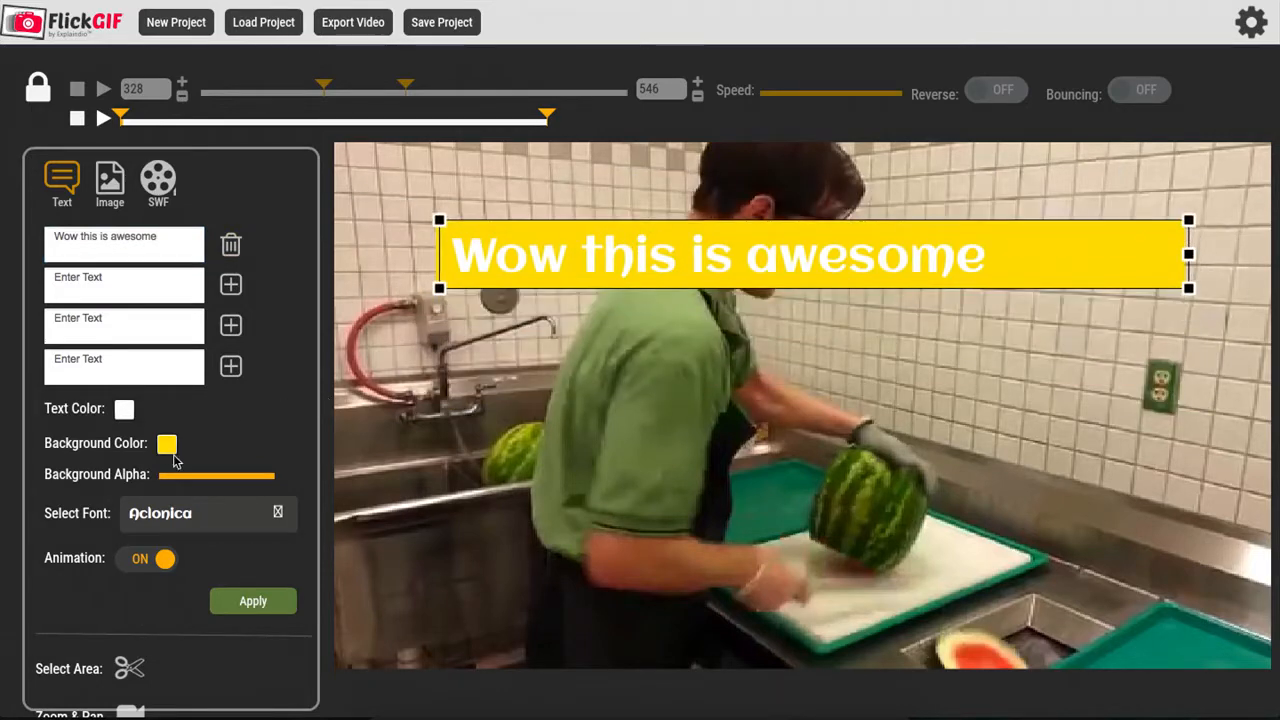
Step: Give the caption a black background and slightly lower its background alpha
left_click(167, 447)
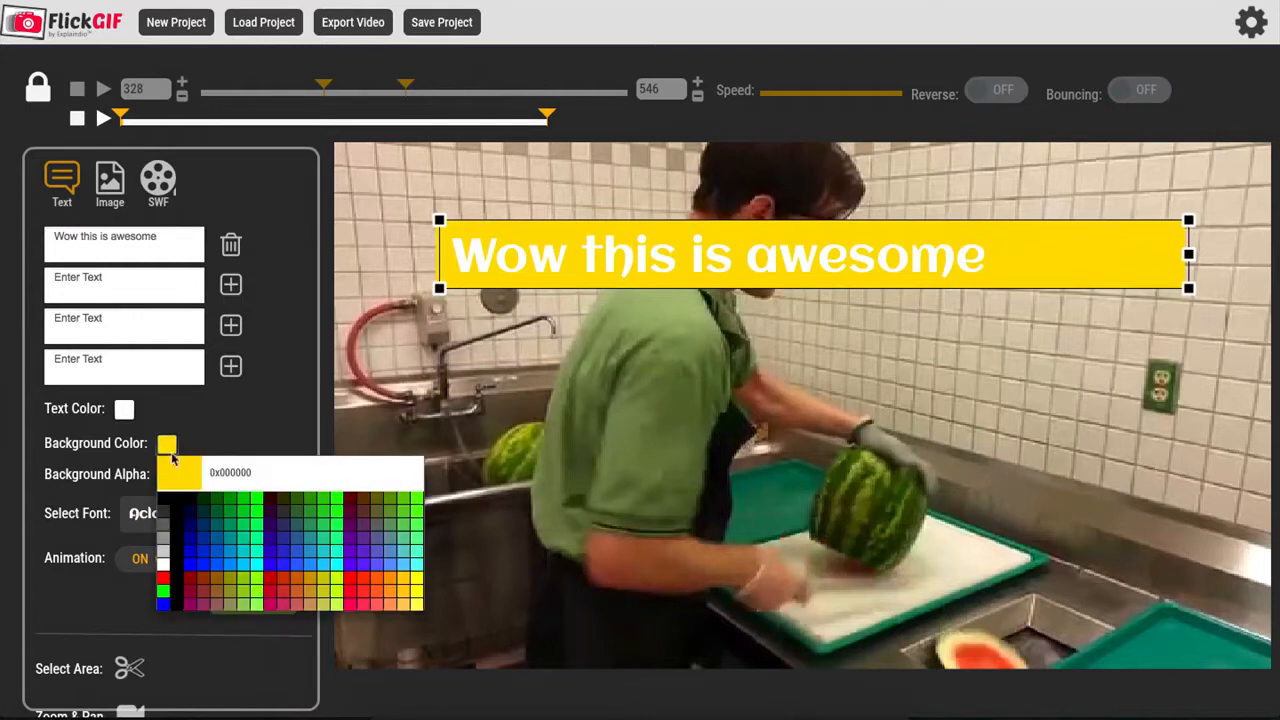
left_click(167, 505)
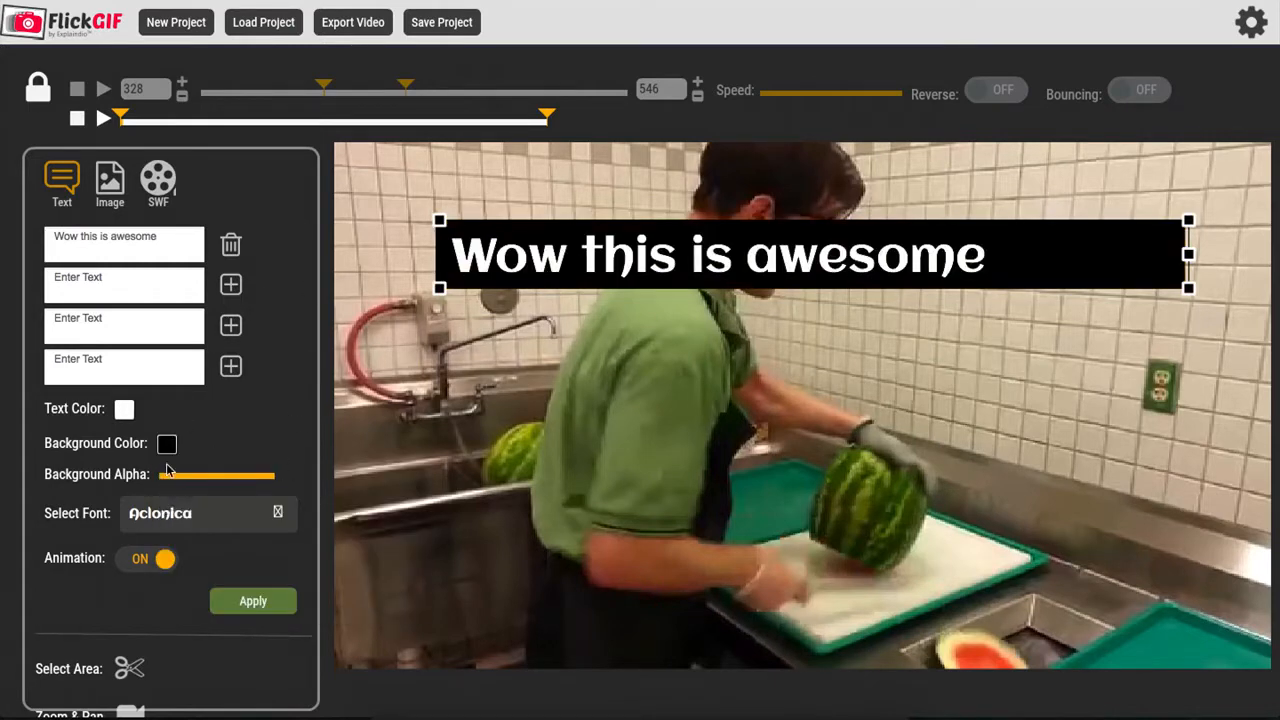
left_click_drag(200, 482, 268, 478)
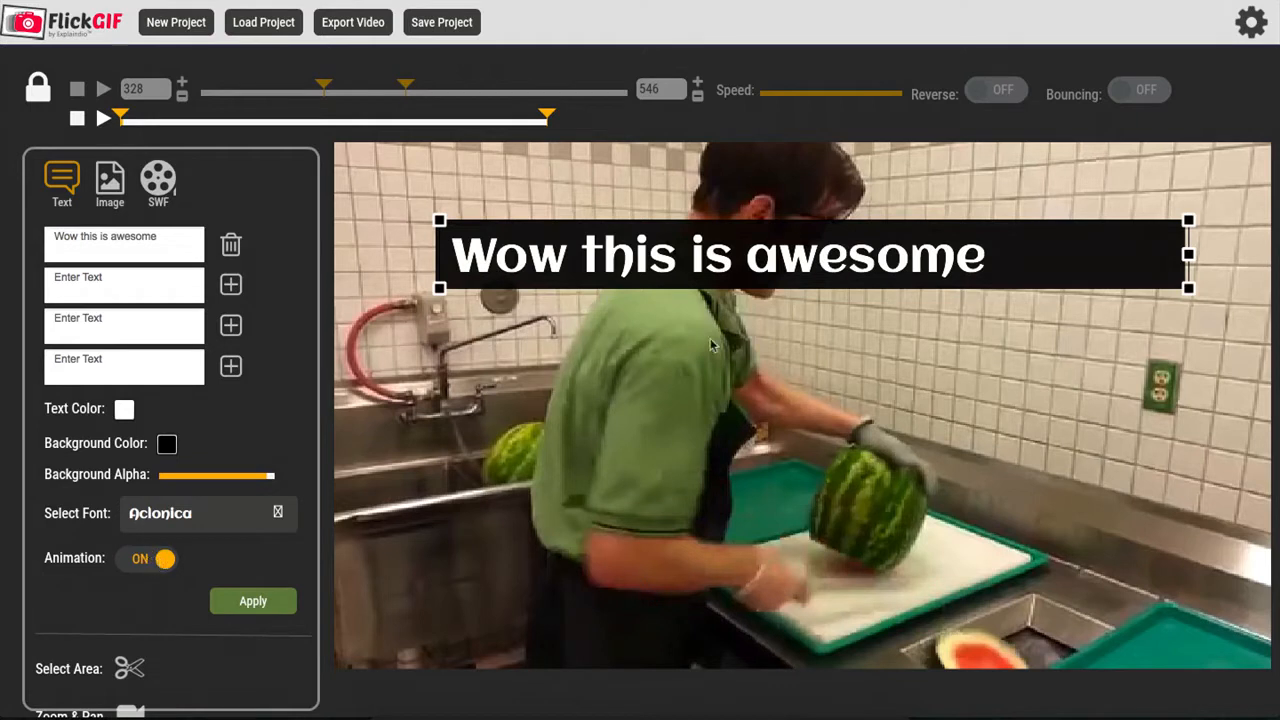
Step: Narrow the caption box to fit its text, move it to the video's upper-right corner and apply it
left_click_drag(1188, 256, 944, 279)
left_click_drag(705, 245, 1088, 176)
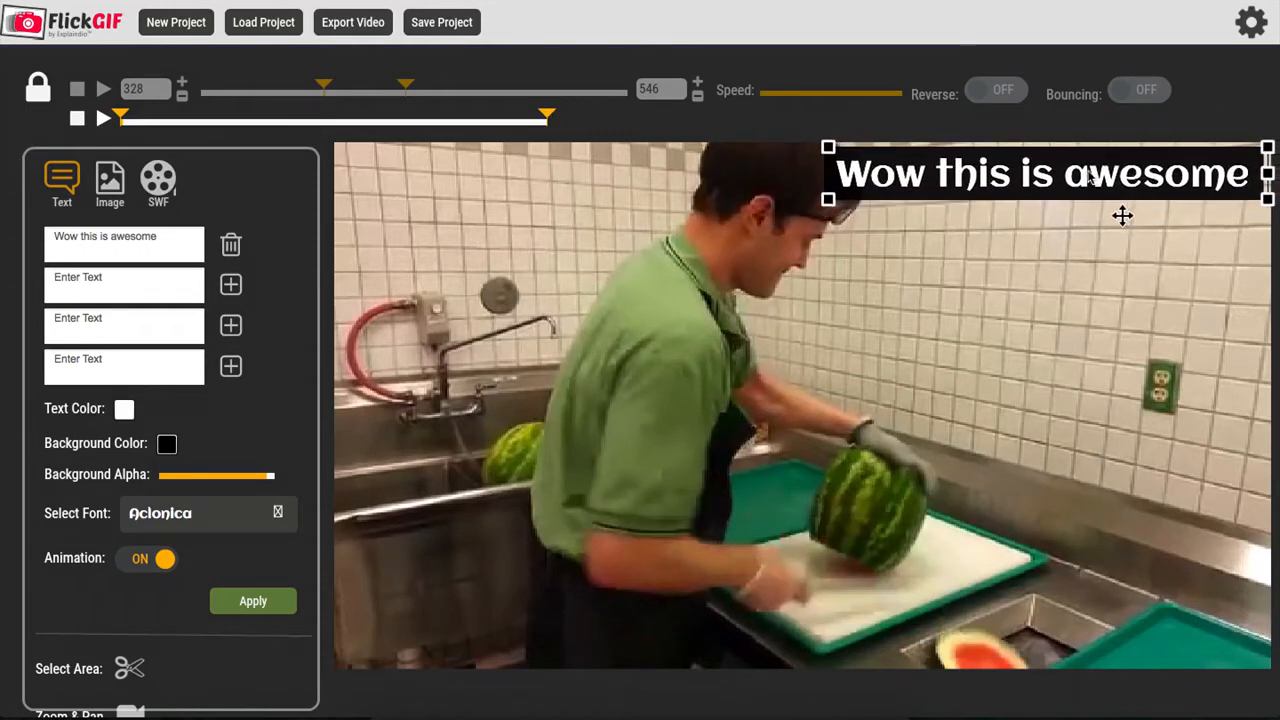
left_click(253, 603)
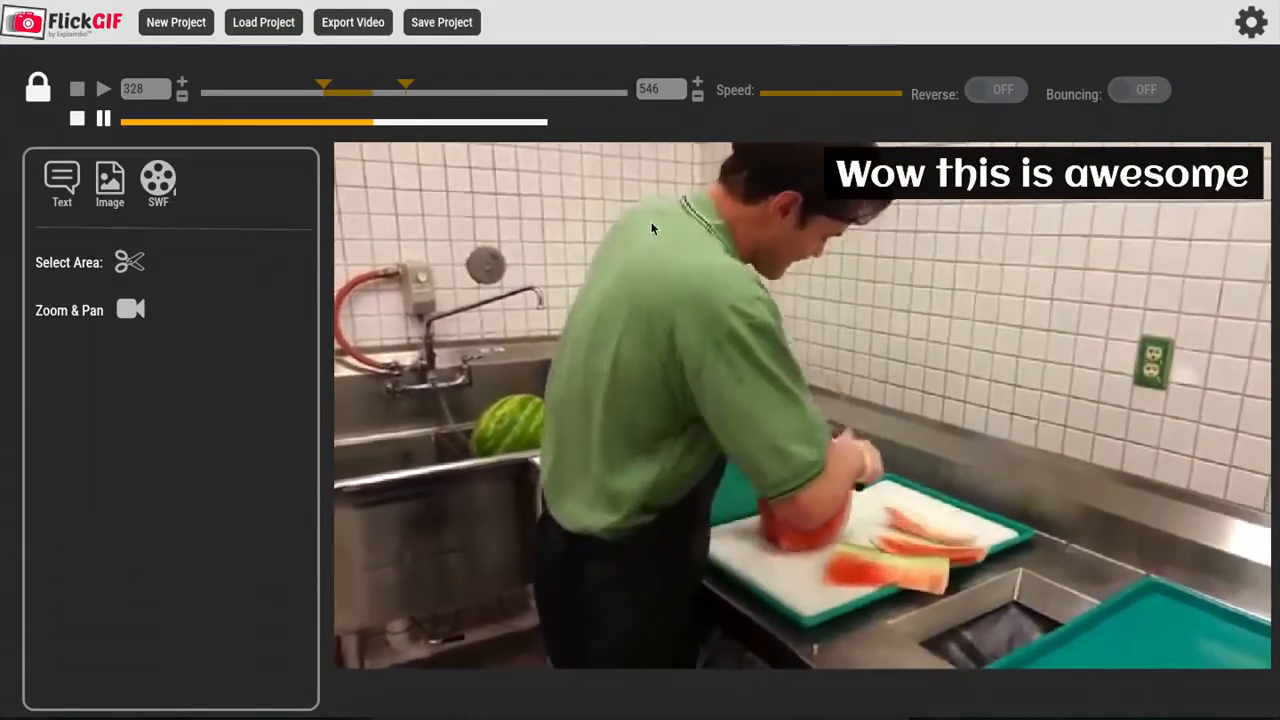
Step: Add the orange and red circular logo image, shrink it and move it to the video's lower-right corner
left_click(63, 178)
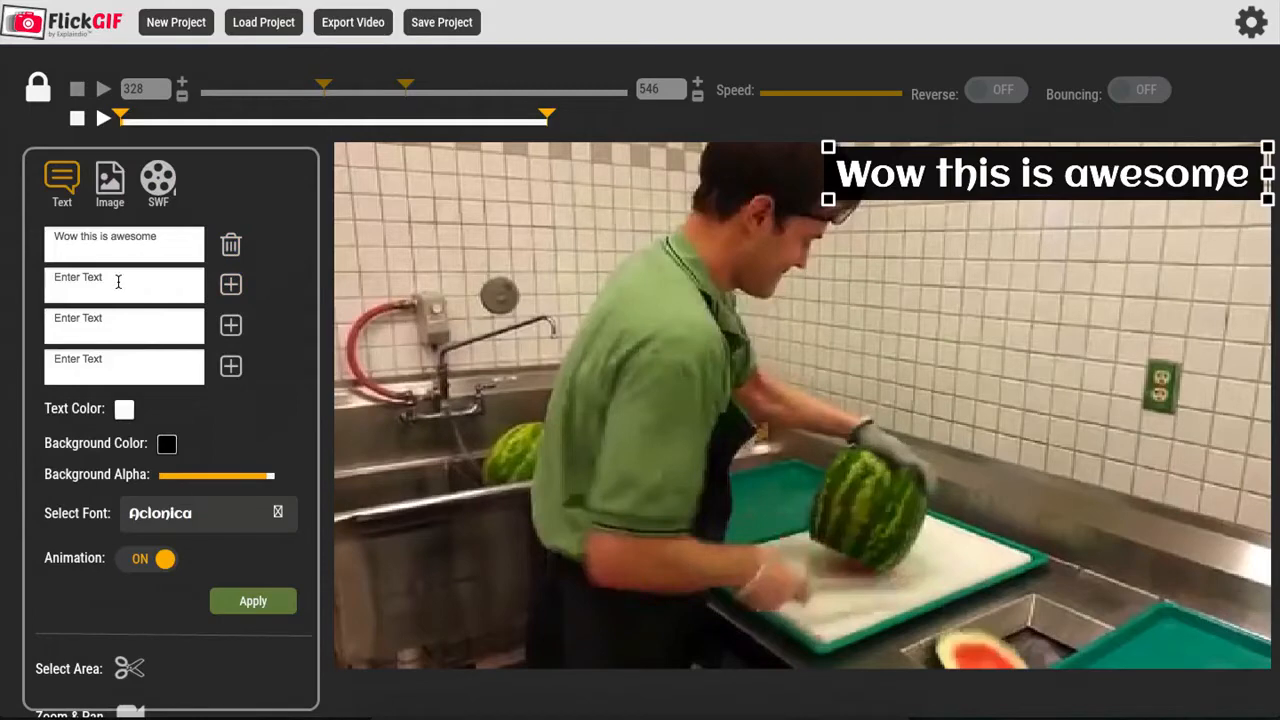
left_click(110, 180)
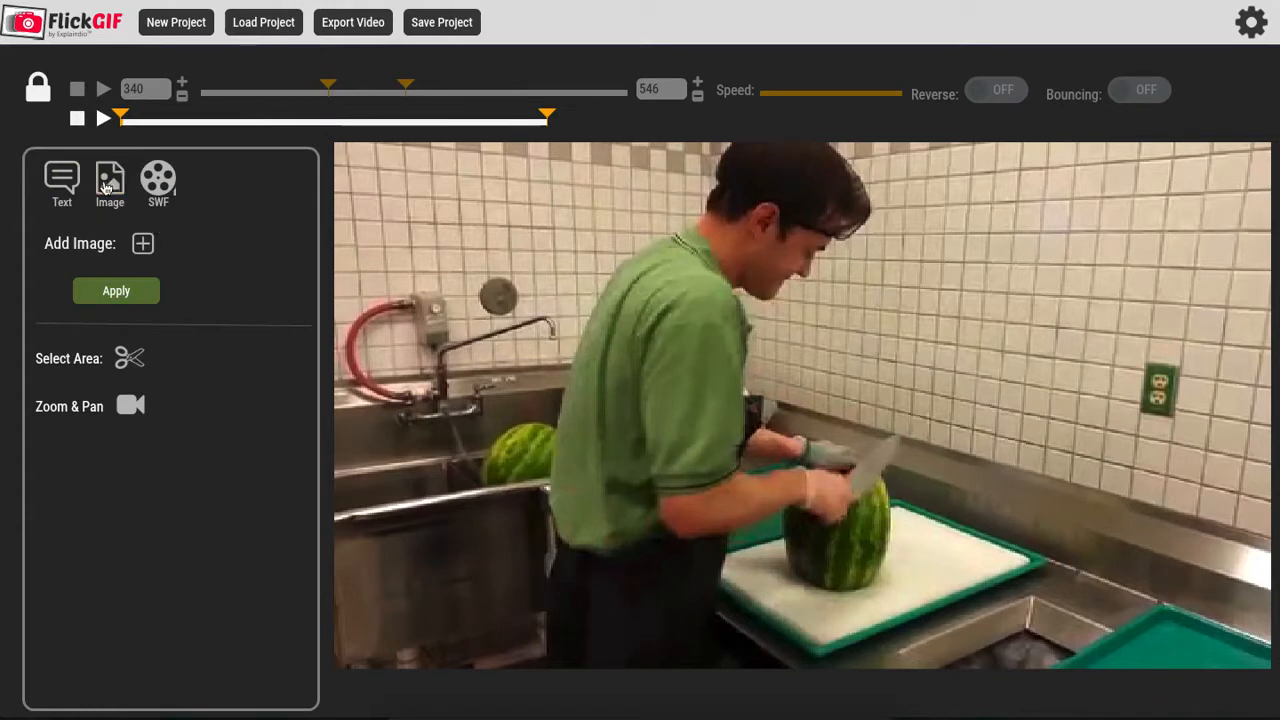
left_click(145, 250)
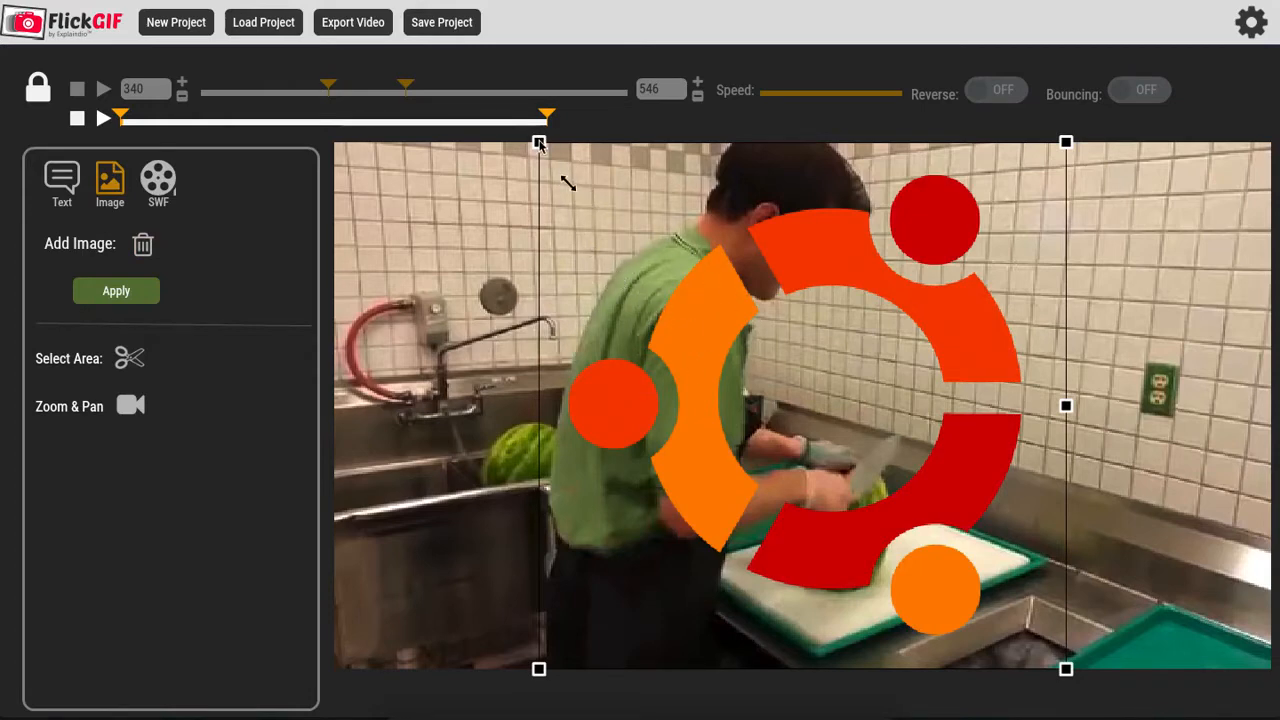
left_click_drag(539, 143, 755, 358)
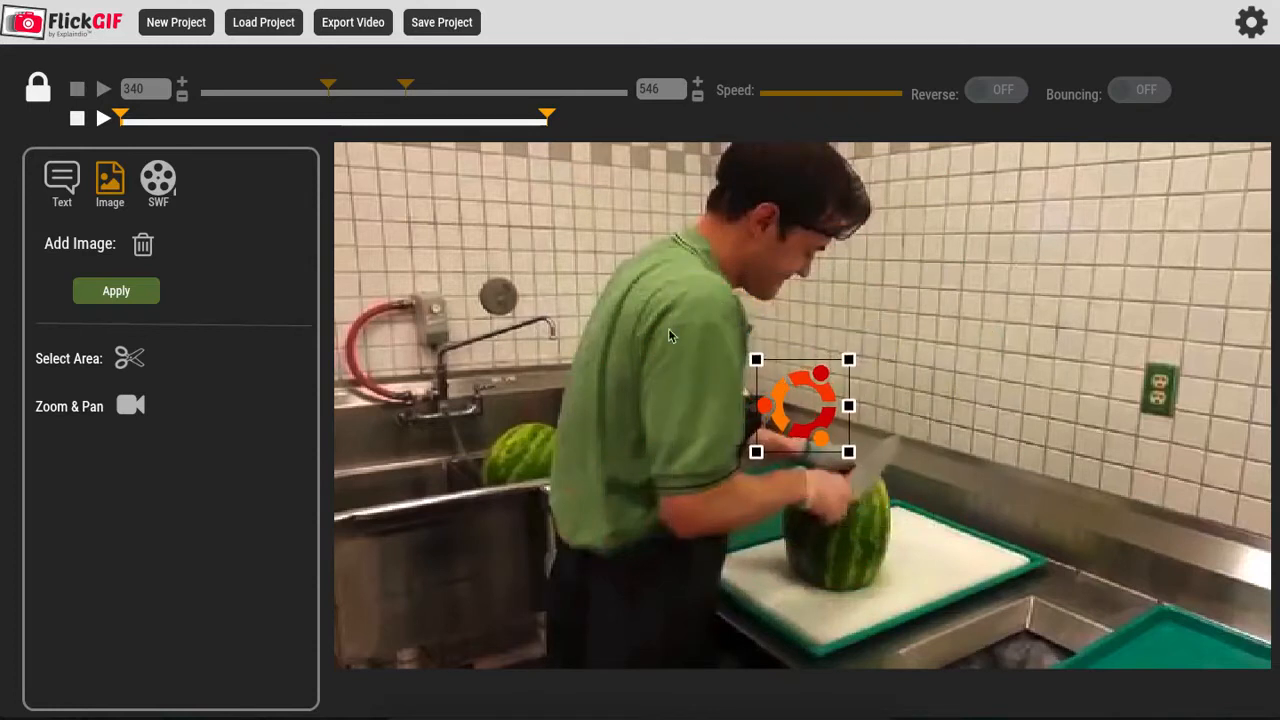
left_click_drag(773, 380, 1196, 598)
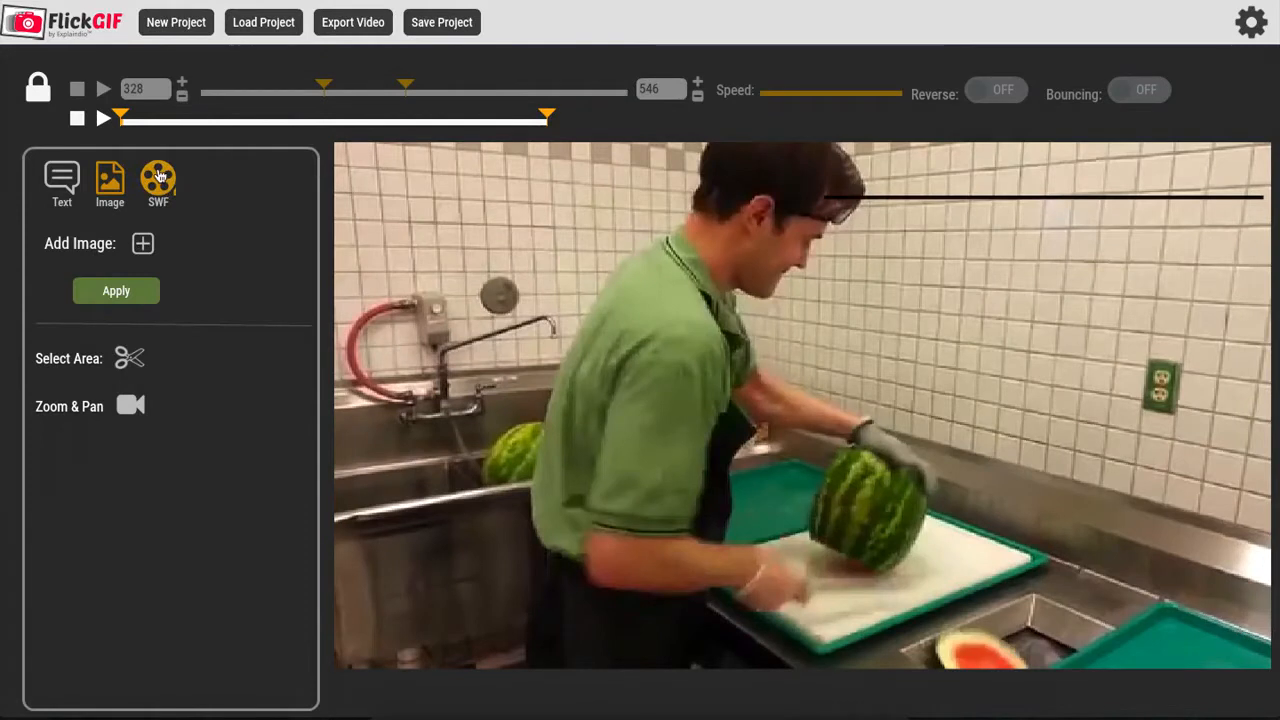
Step: Add the water bottle SWF animation to the video and apply it
left_click(158, 176)
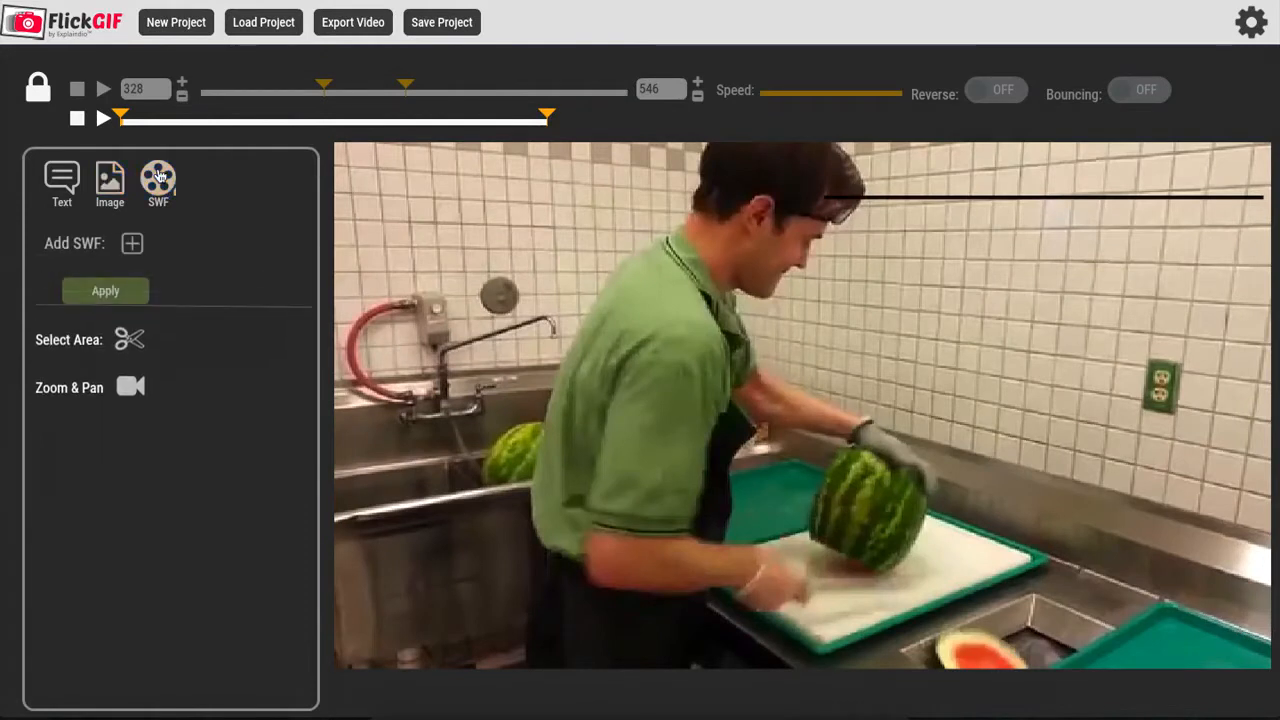
left_click(133, 247)
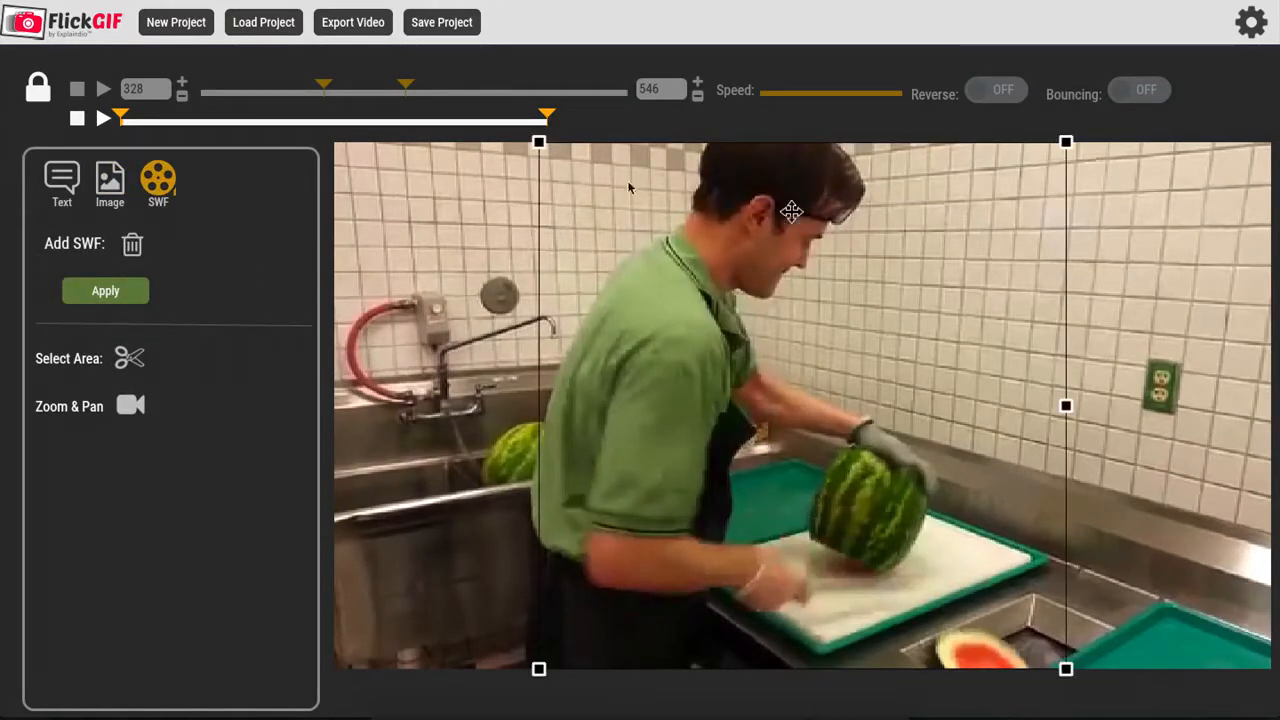
left_click(143, 289)
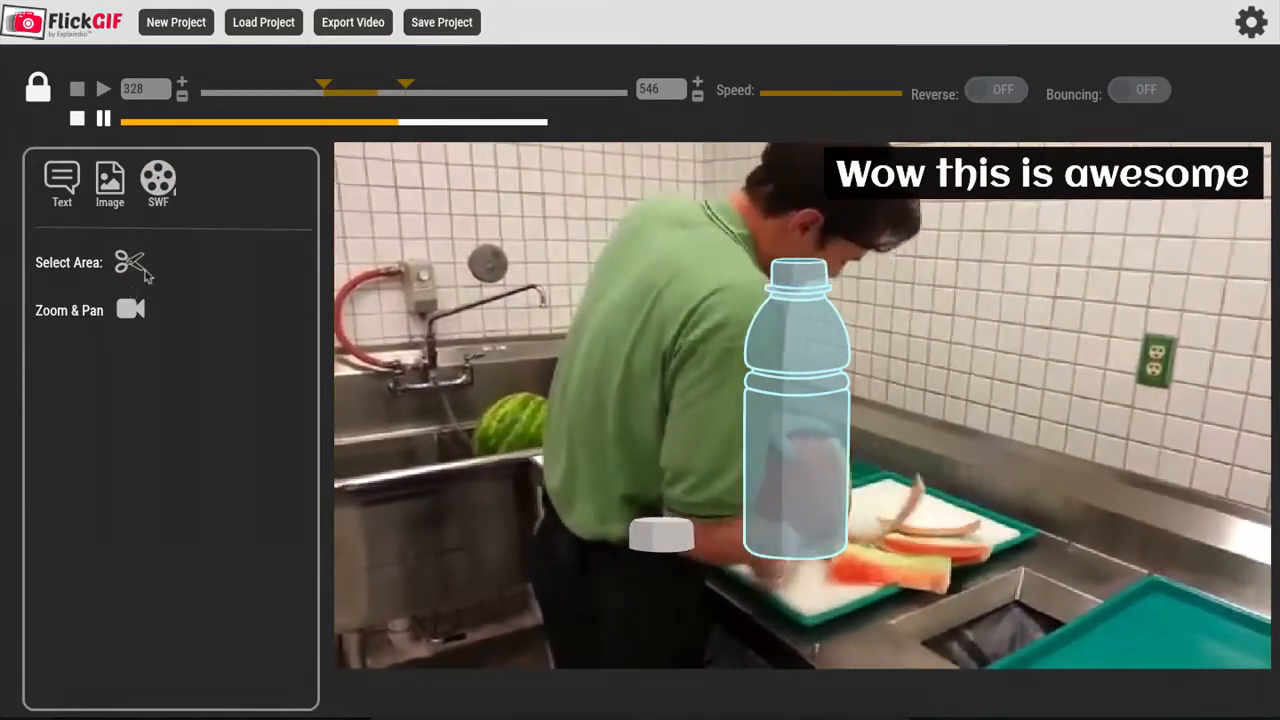
Step: Shrink the water bottle animation, move it to the video's lower-left corner and apply the placement
left_click(157, 174)
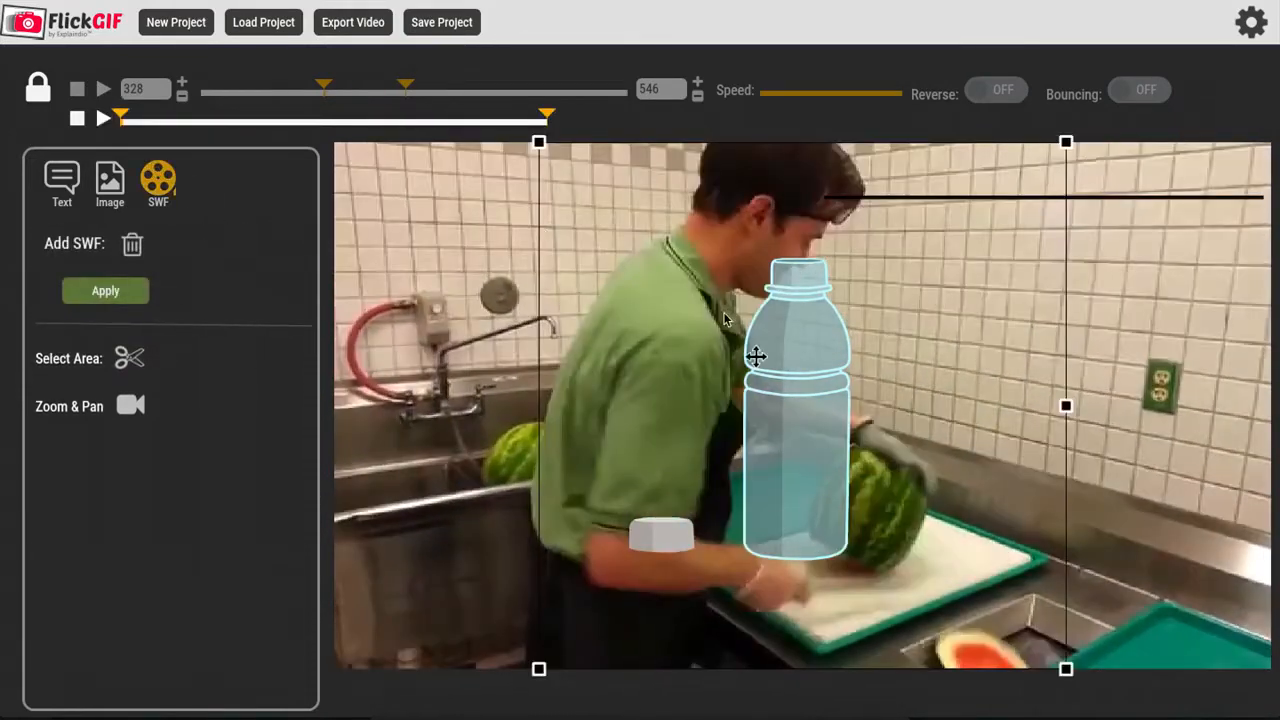
left_click_drag(539, 143, 700, 278)
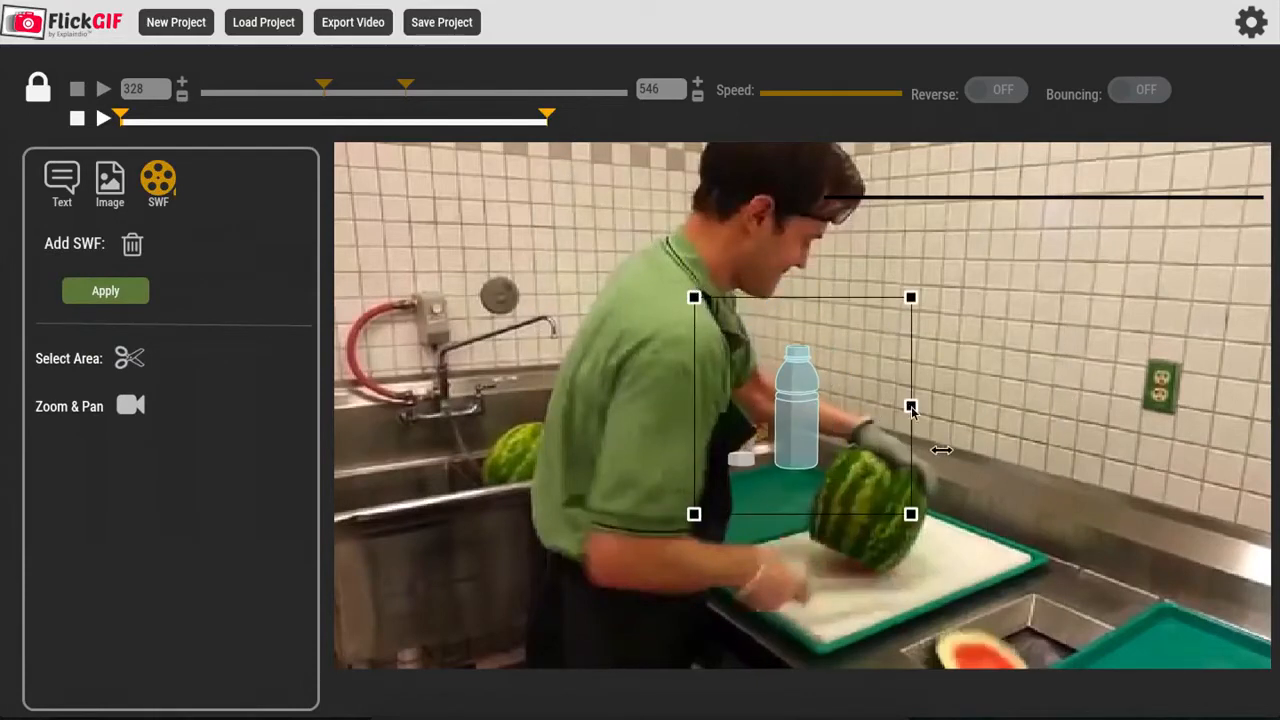
left_click_drag(836, 444, 491, 600)
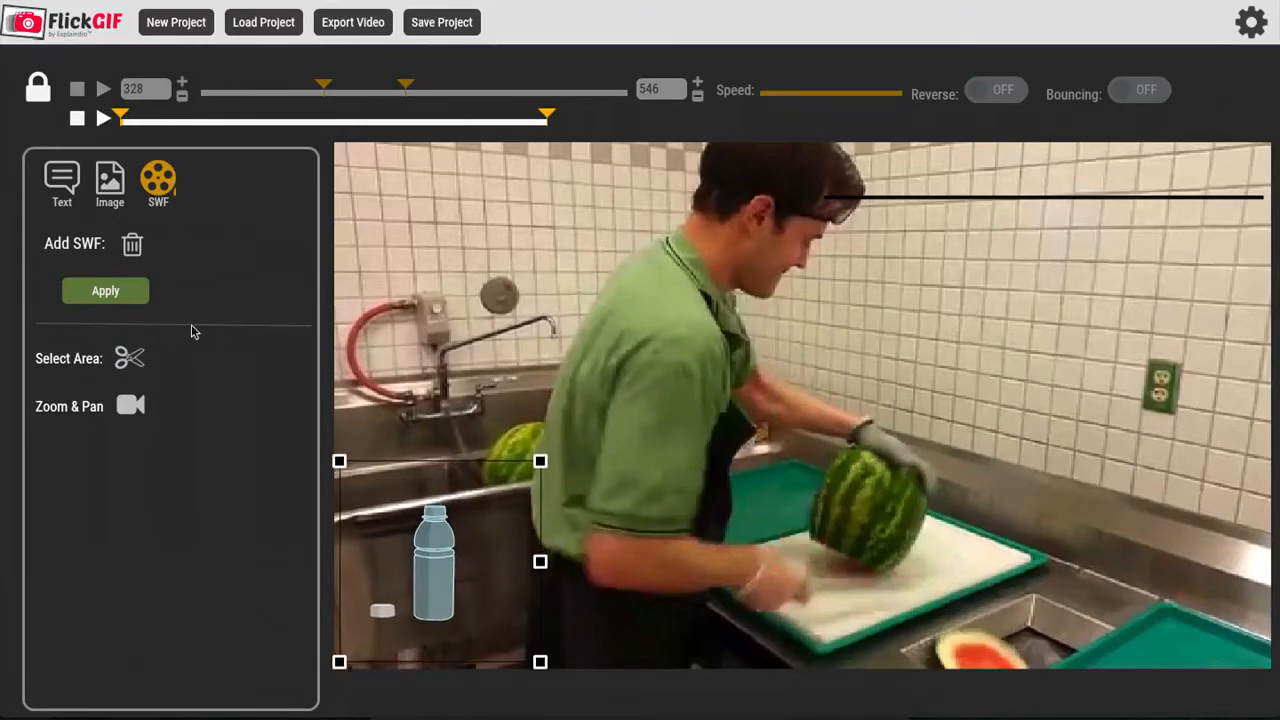
left_click(108, 291)
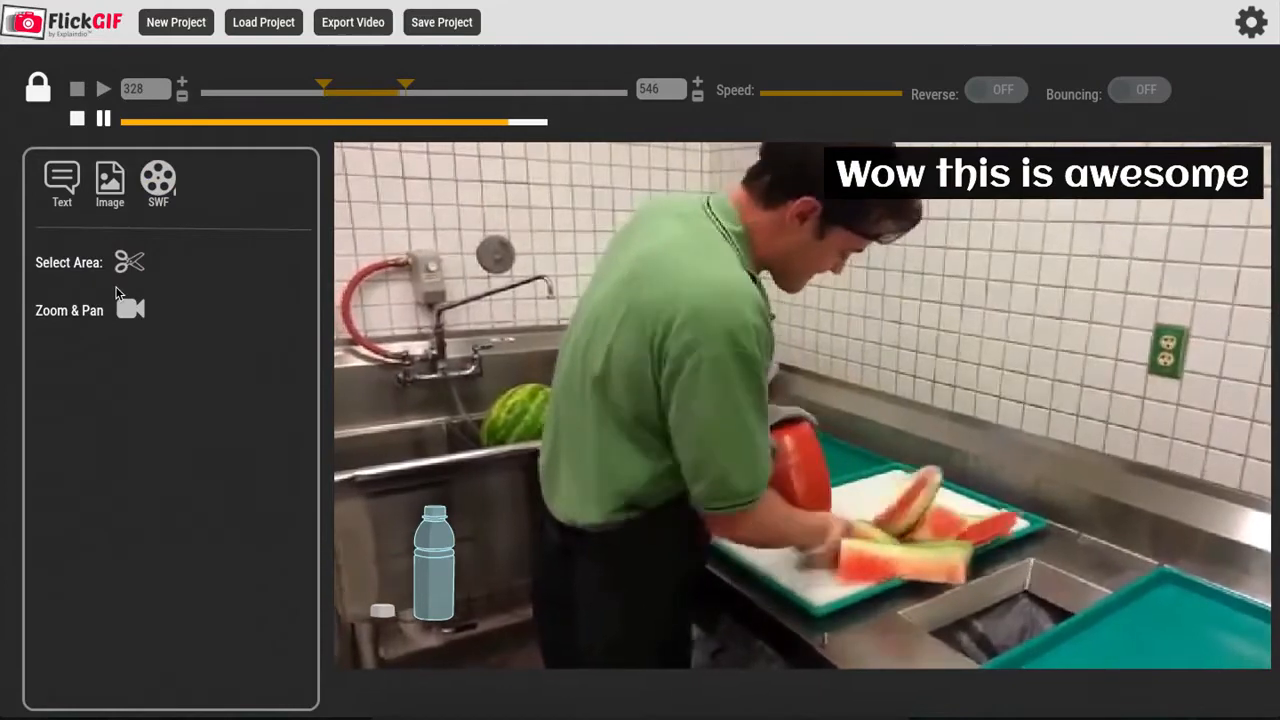
Step: Try the 16:9, 9:16 and 1:1 crop areas, shift the square one, restore the Any ratio and turn area selection off
left_click(130, 263)
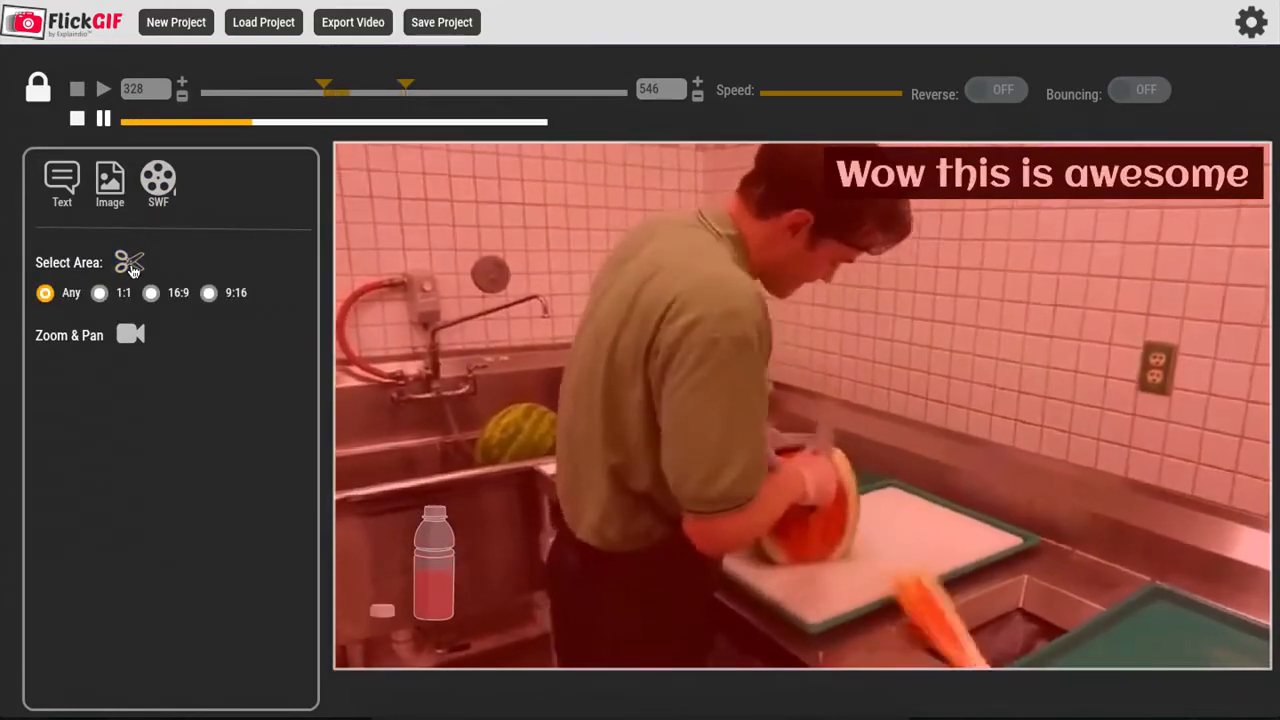
left_click(152, 293)
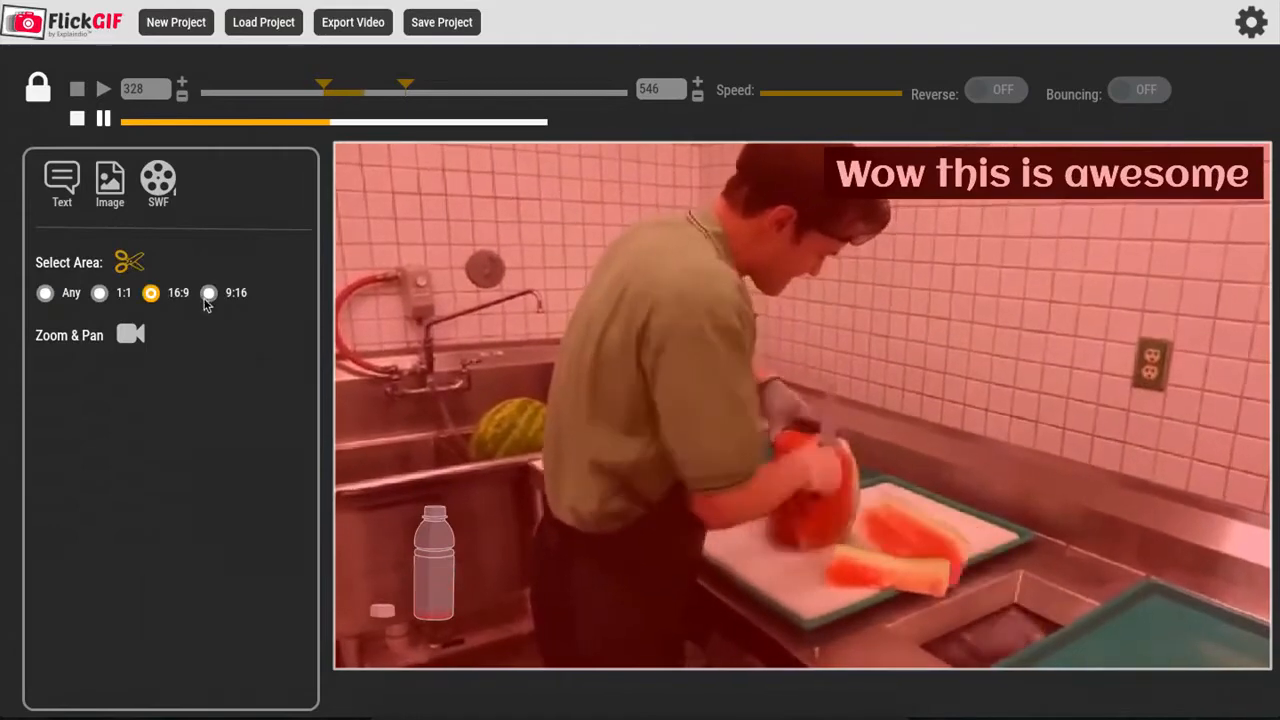
left_click(208, 293)
left_click(100, 293)
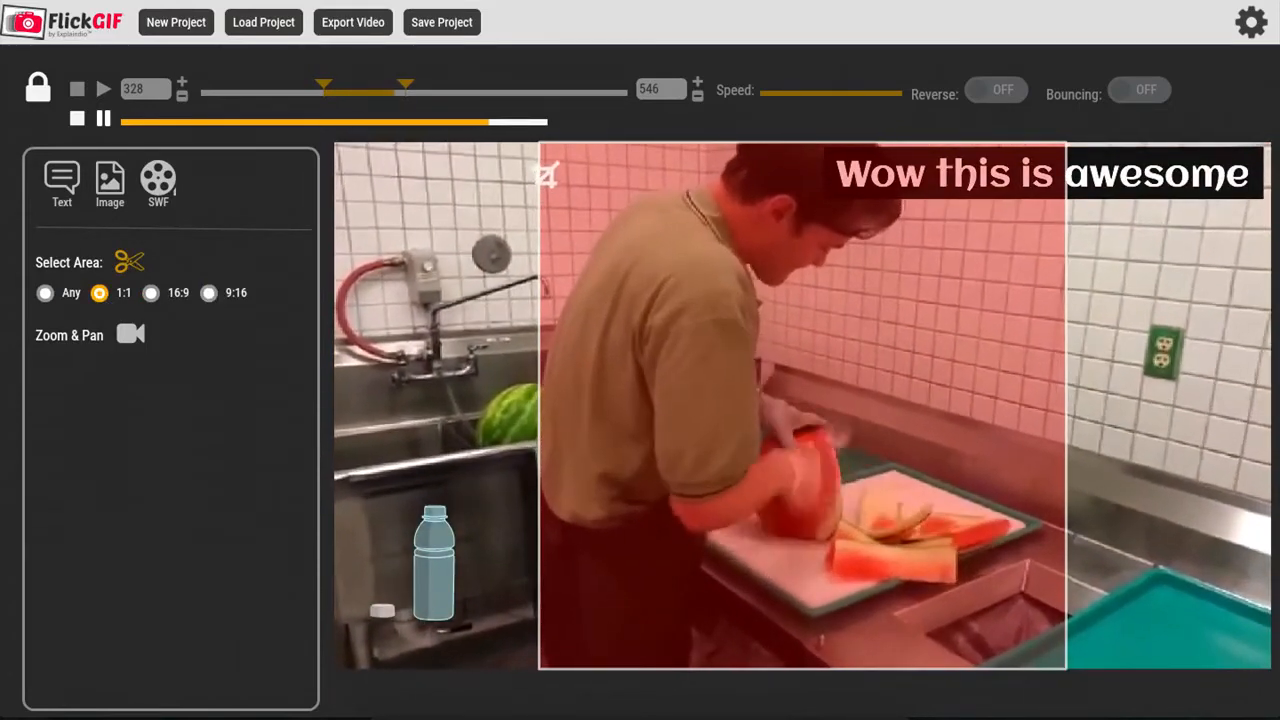
left_click_drag(662, 290, 557, 277)
left_click_drag(726, 371, 800, 366)
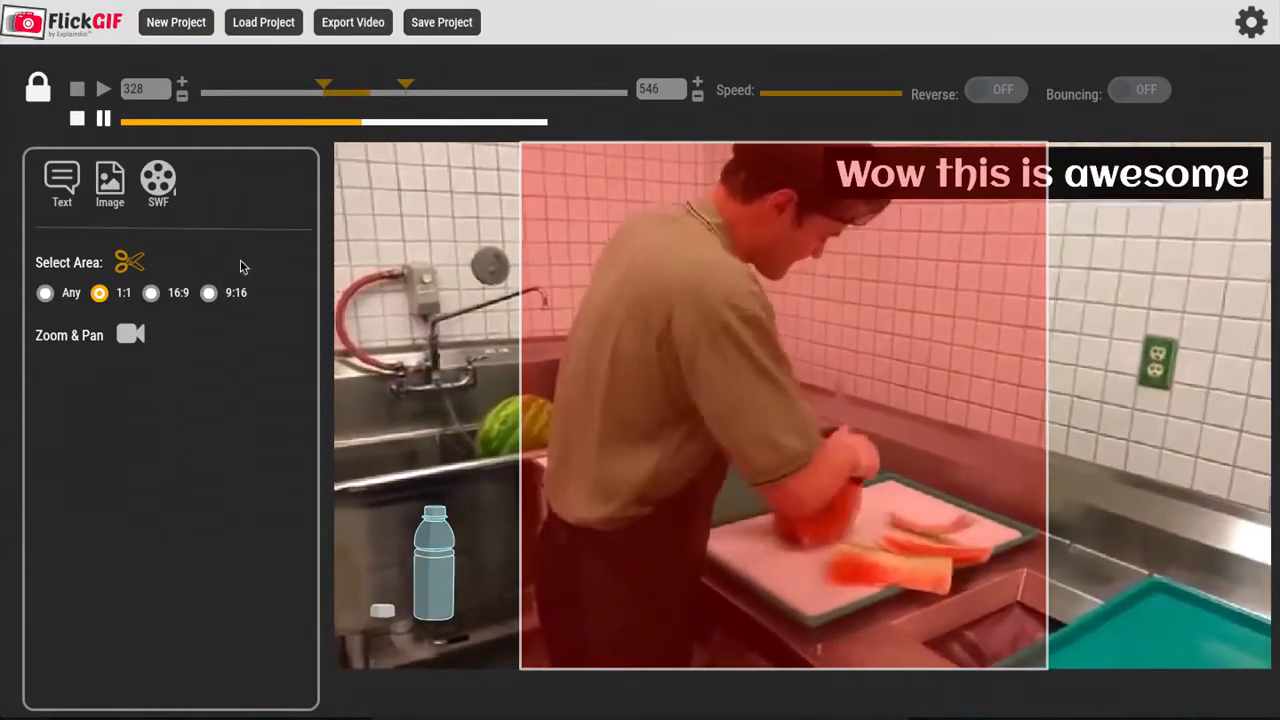
left_click(45, 293)
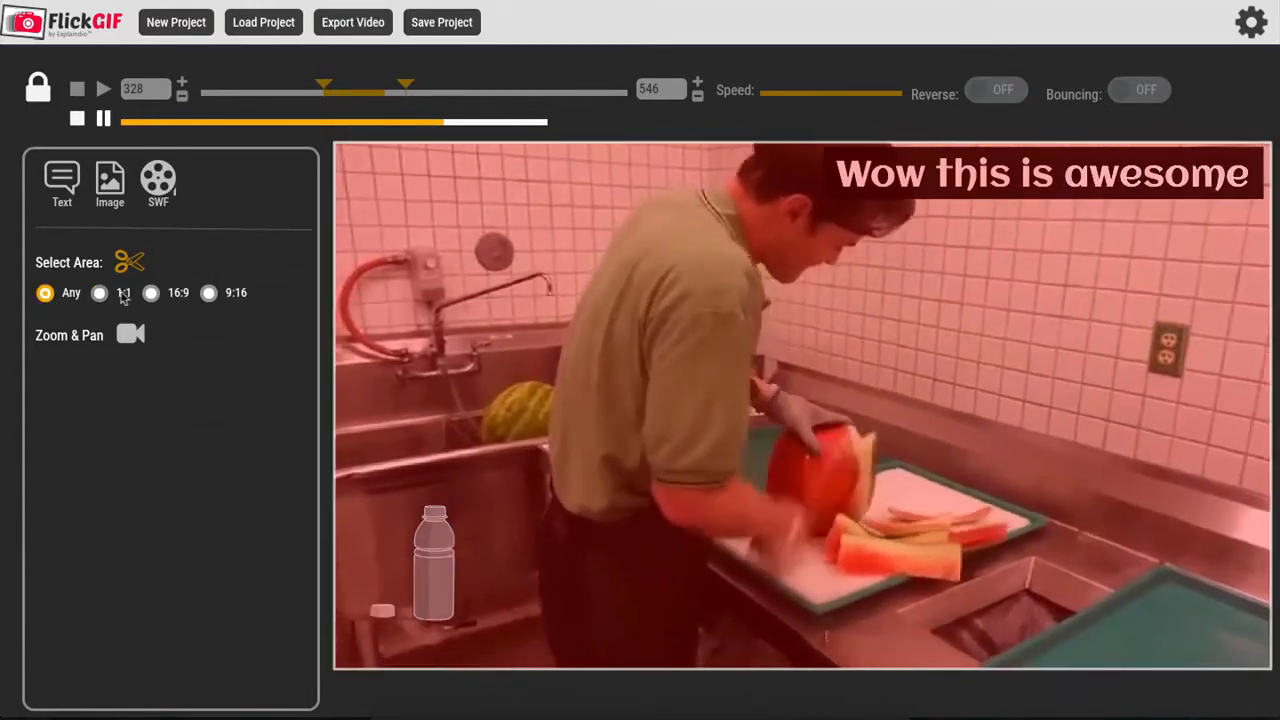
left_click(129, 262)
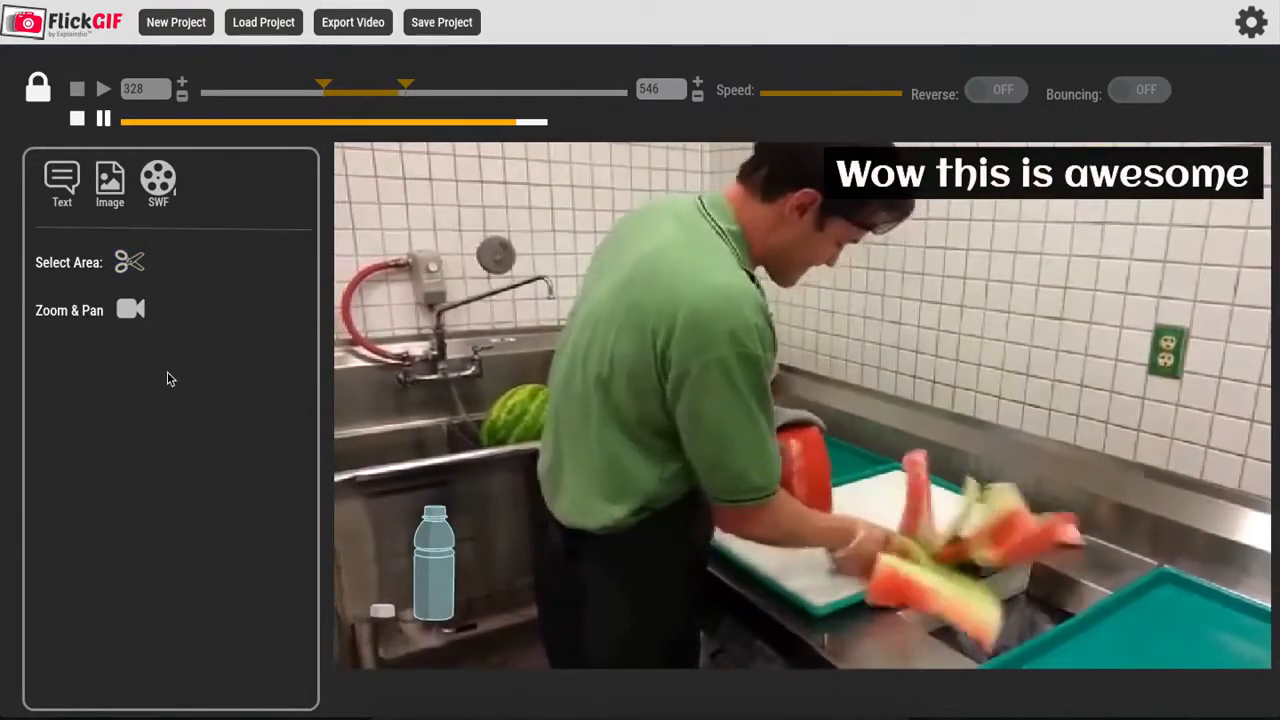
Step: Enable Zoom & Pan and add a frame 24 keyframe zoomed on the watermelon, about 369 × 208 at x 173, y 111
left_click(131, 310)
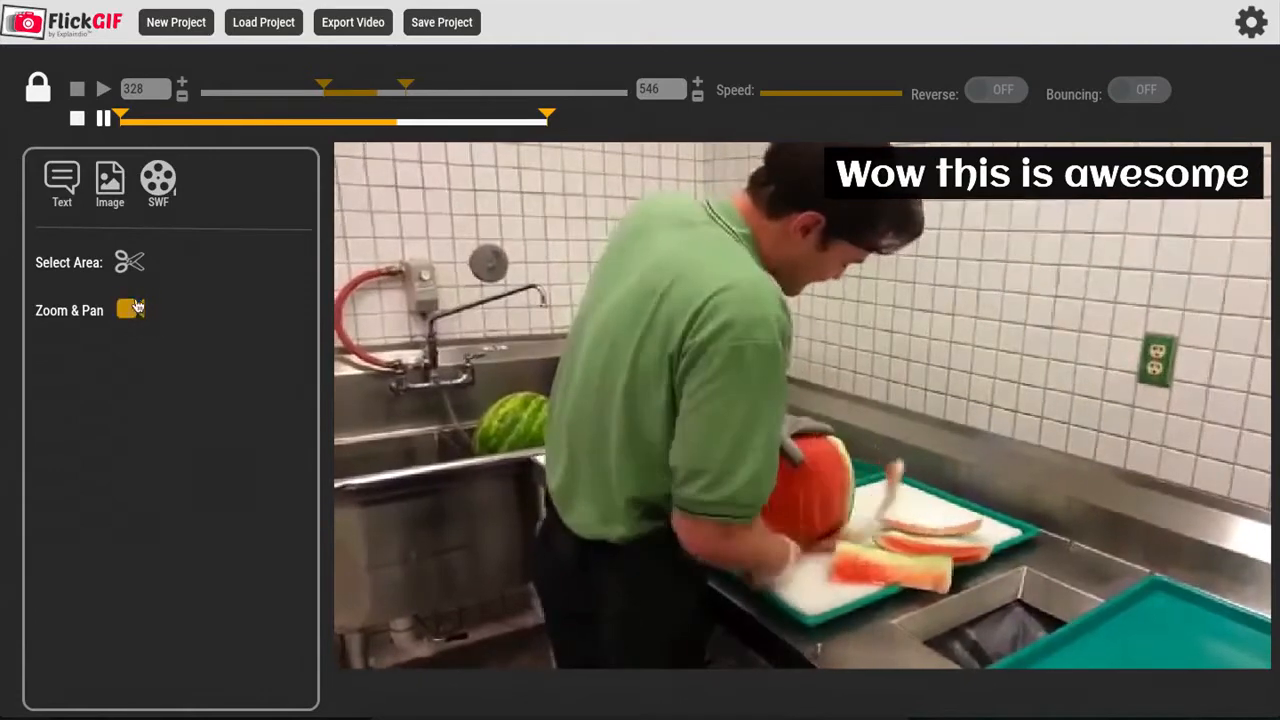
left_click(135, 313)
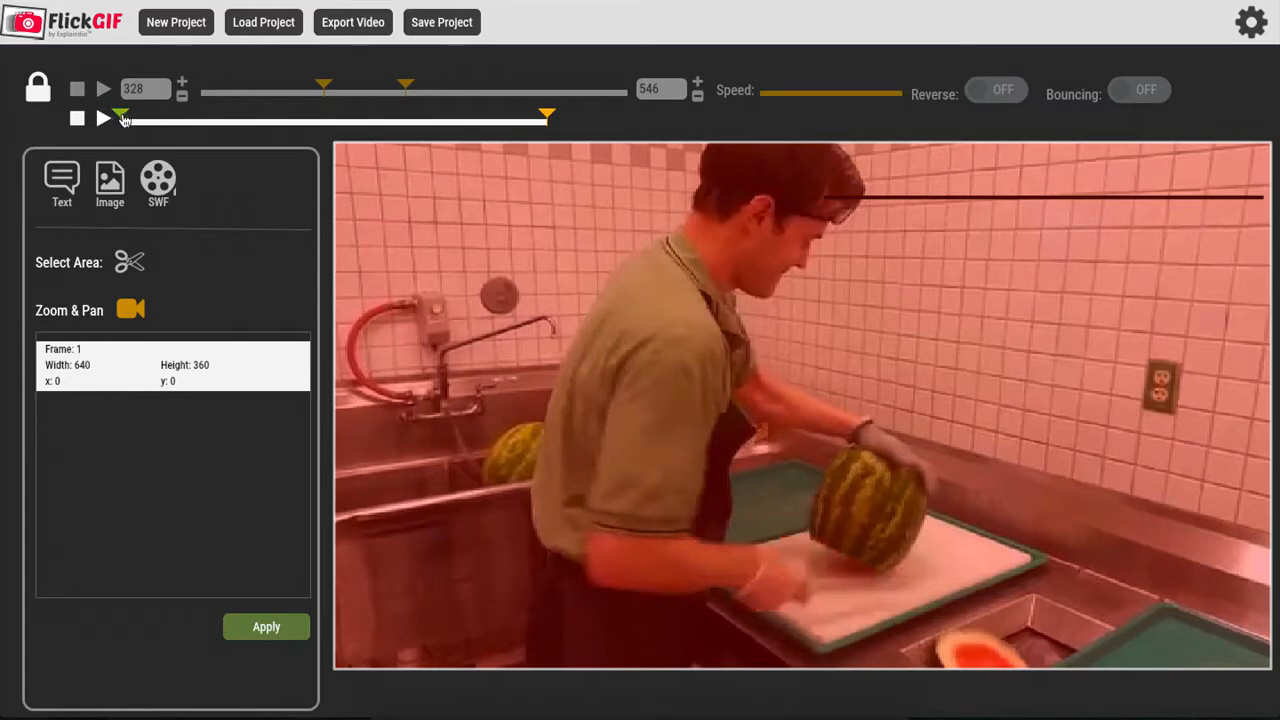
left_click_drag(122, 118, 170, 118)
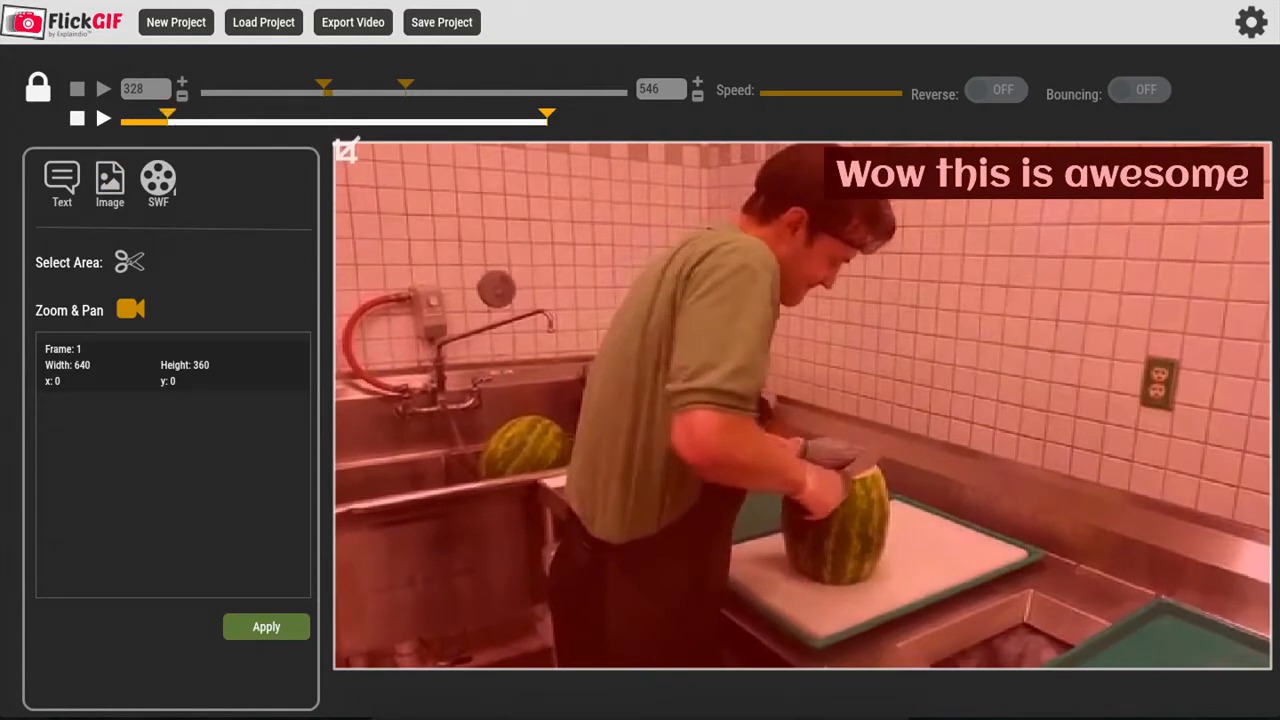
left_click_drag(345, 152, 596, 226)
left_click_drag(833, 353, 831, 437)
left_click_drag(591, 235, 729, 290)
left_click_drag(952, 378, 814, 457)
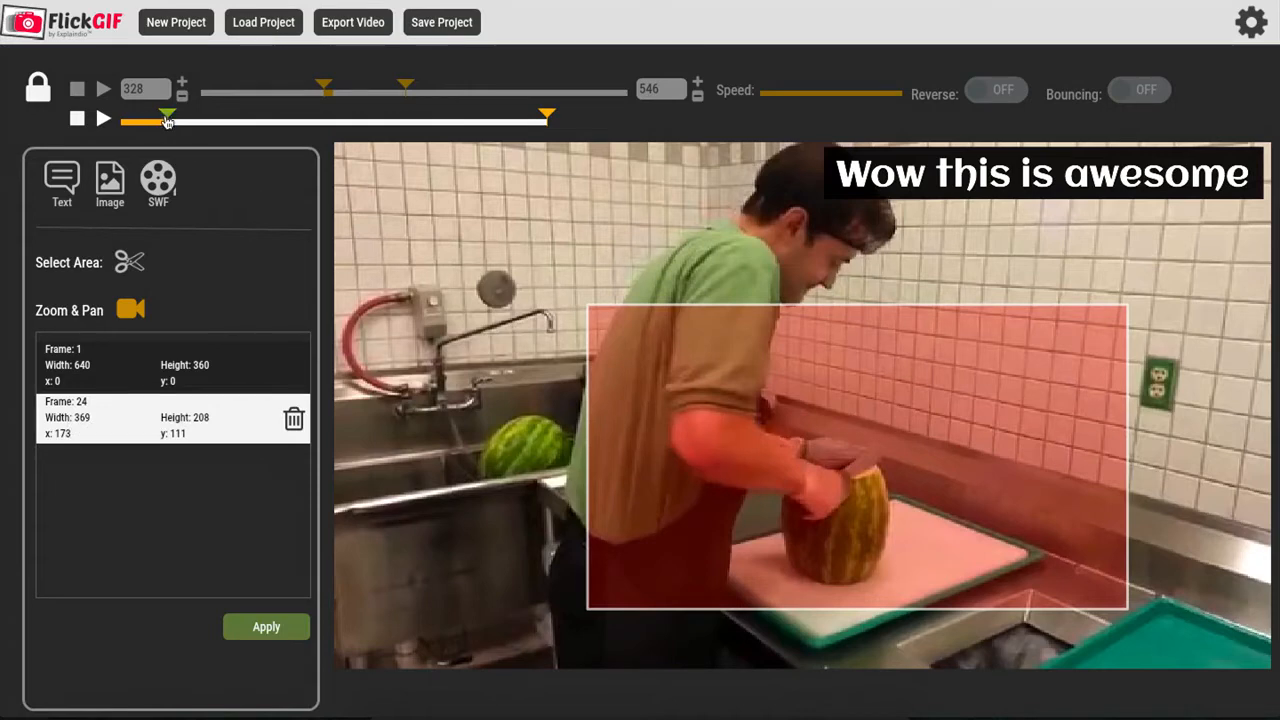
Step: Add a Zoom & Pan keyframe at frame 60 covering the full 640 × 360 picture and apply the camera movement
left_click_drag(170, 120, 241, 122)
left_click_drag(606, 318, 475, 271)
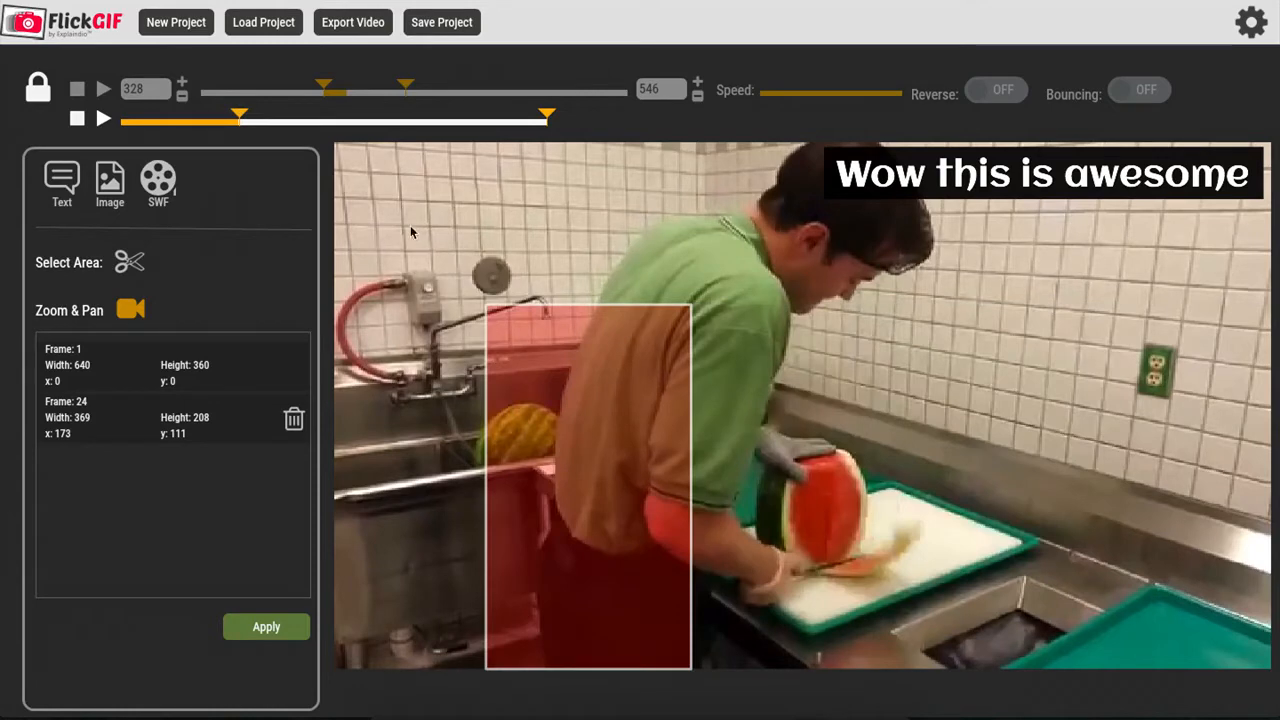
left_click_drag(391, 172, 730, 244)
left_click_drag(768, 365, 540, 298)
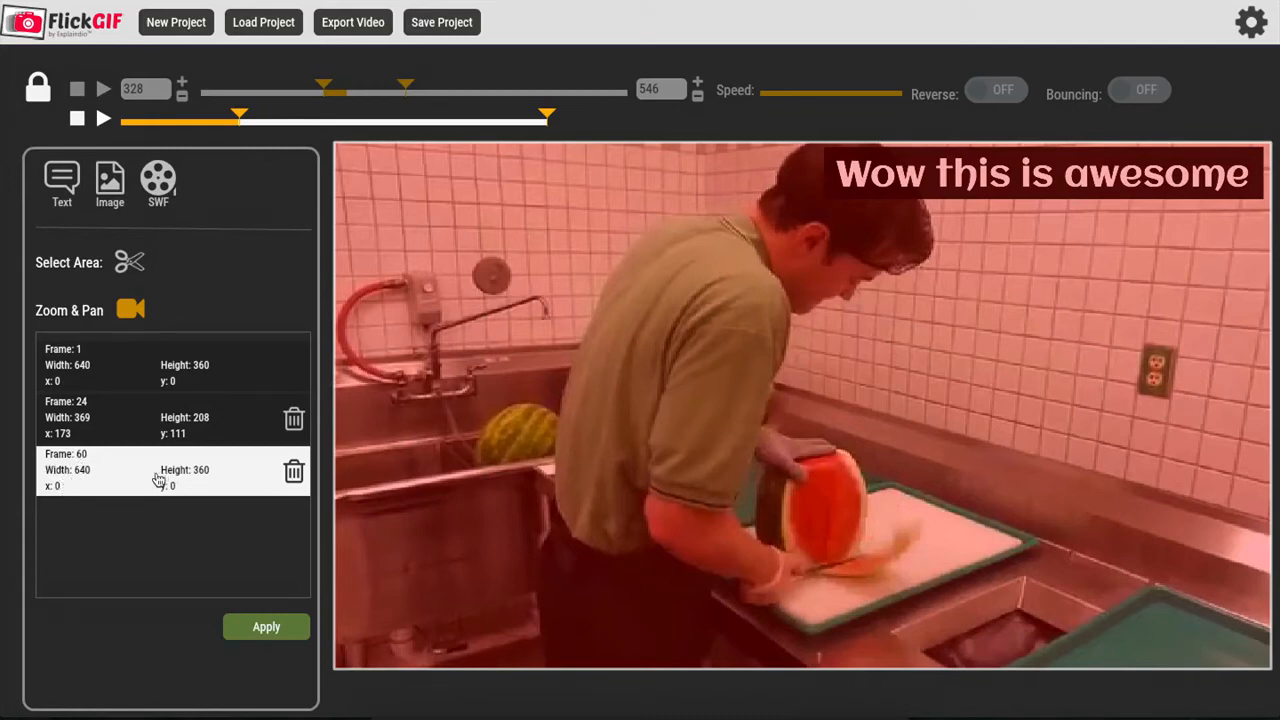
left_click(258, 626)
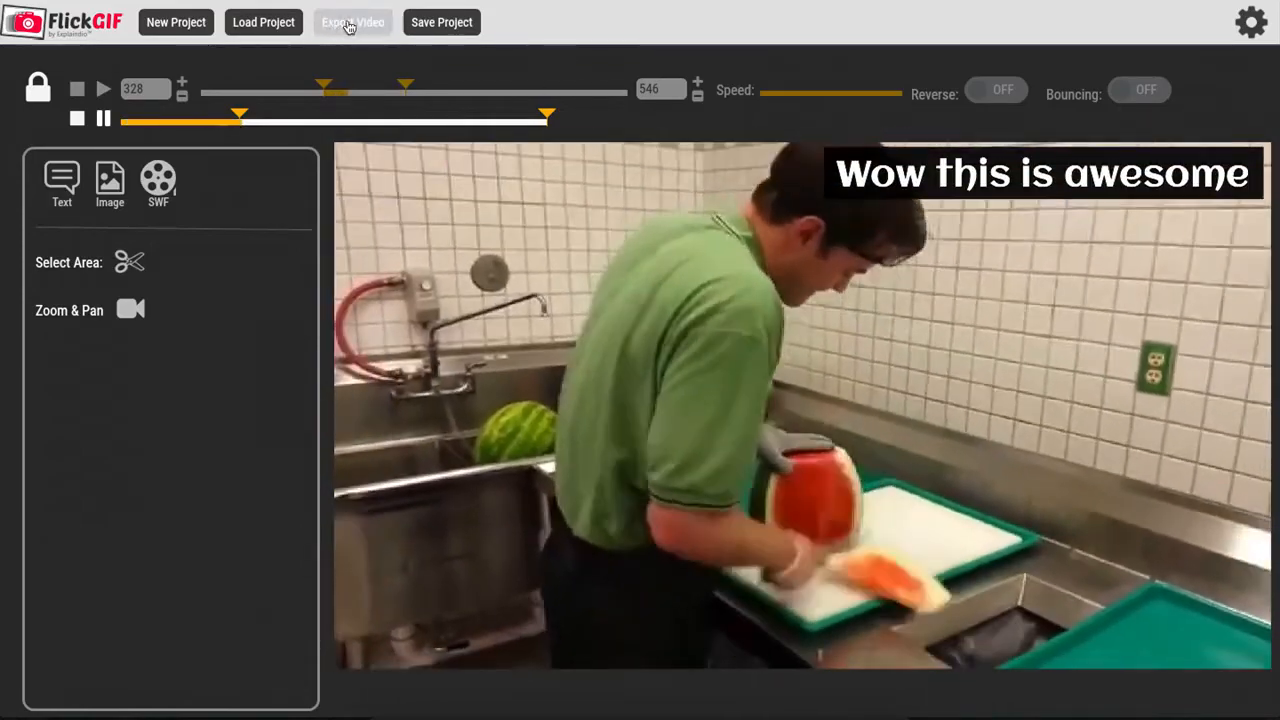
Step: Export the video as an MP4 named finalVideo at its original 640x360 size with the Black and White filter
left_click(352, 22)
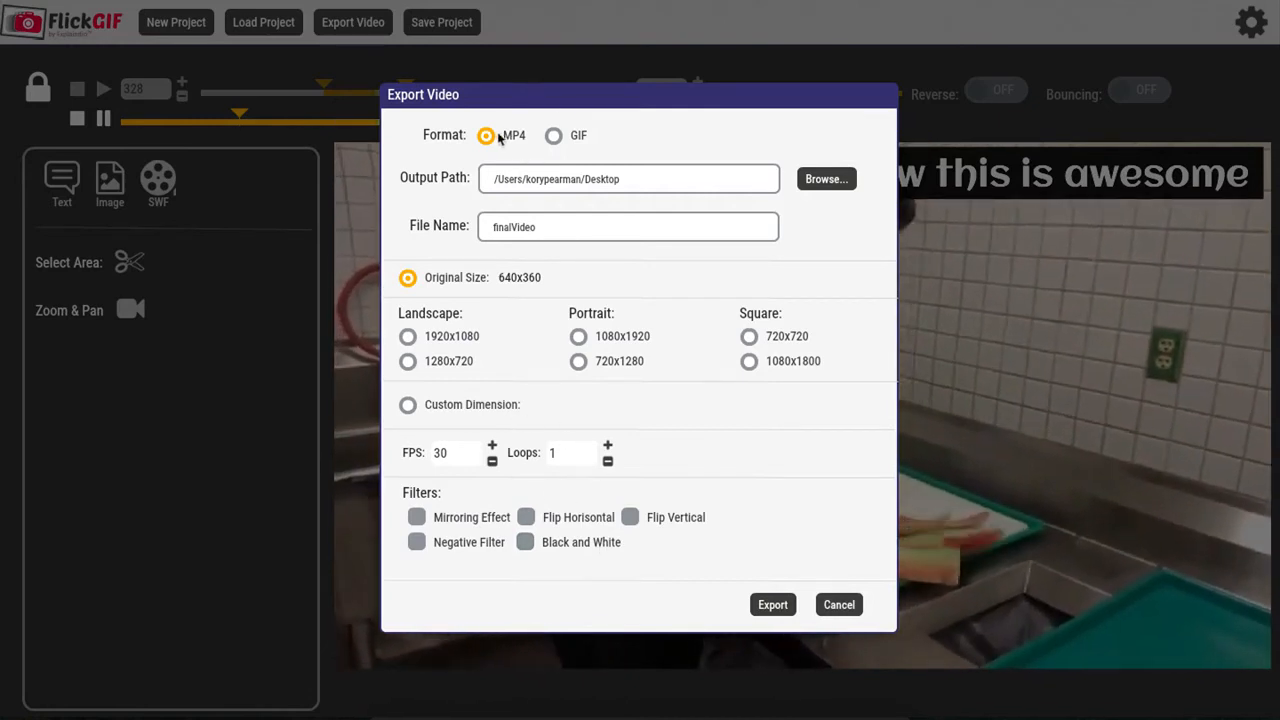
left_click(525, 543)
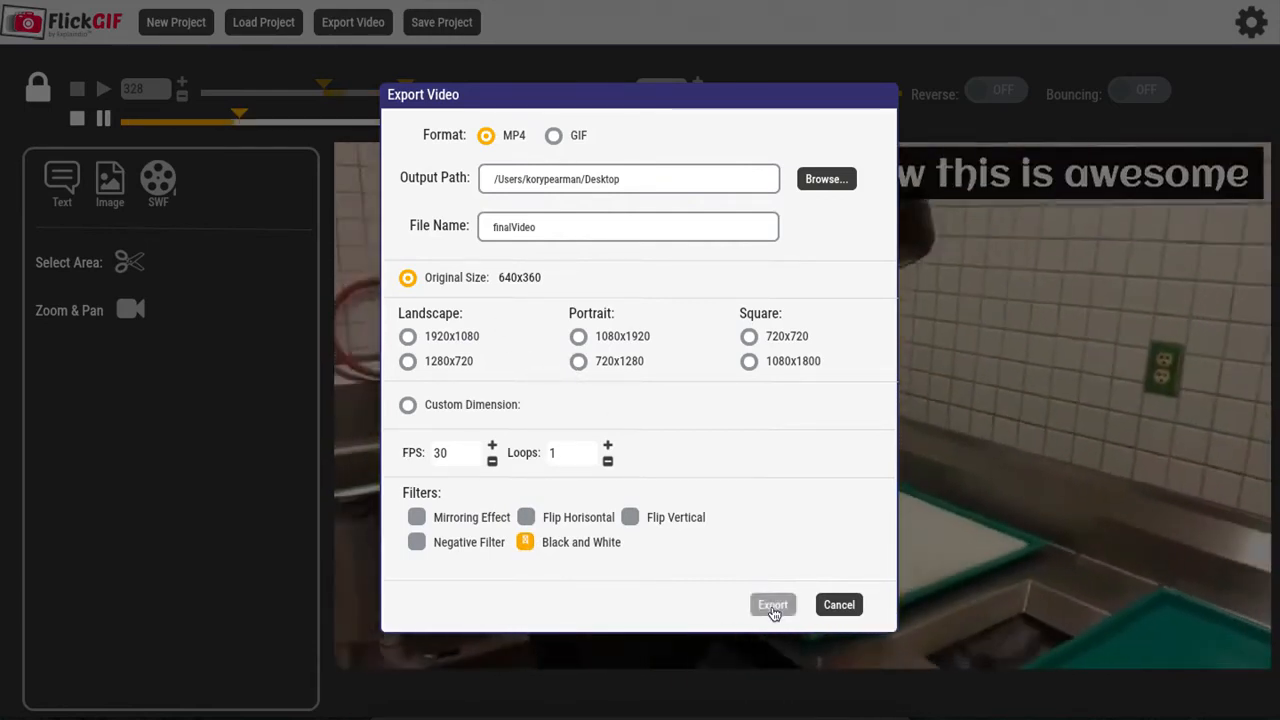
left_click(772, 604)
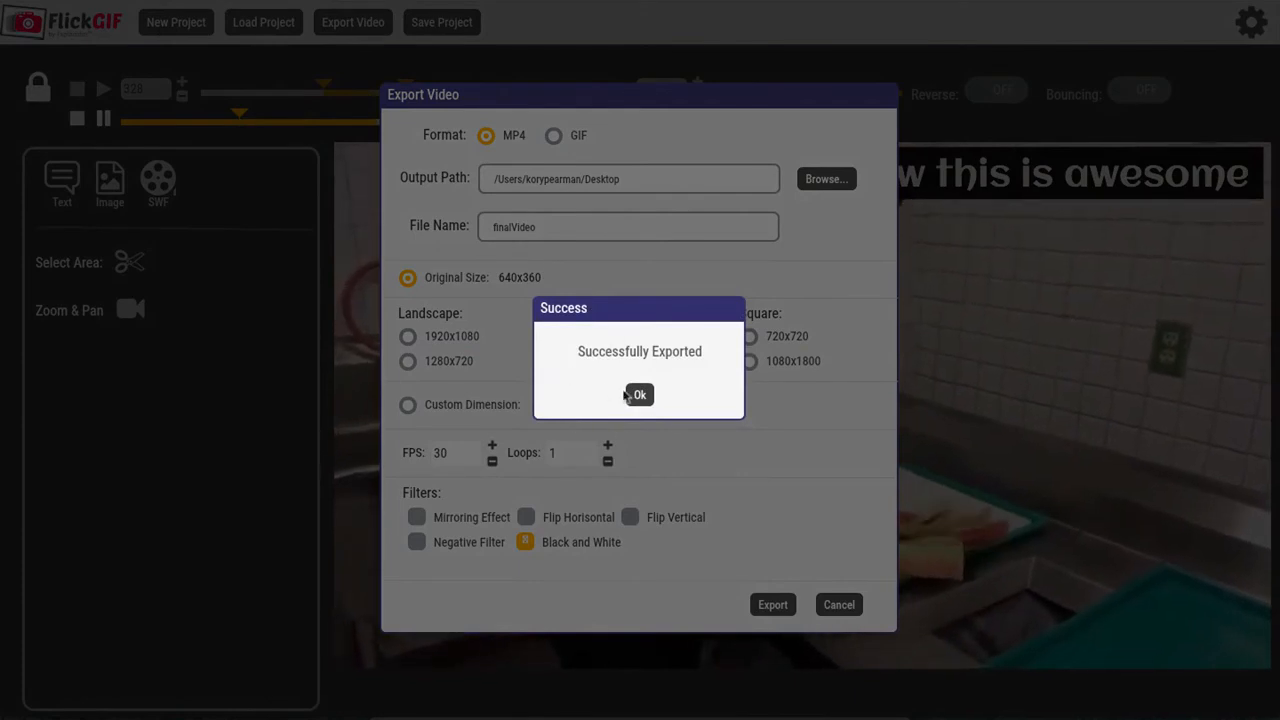
left_click(638, 394)
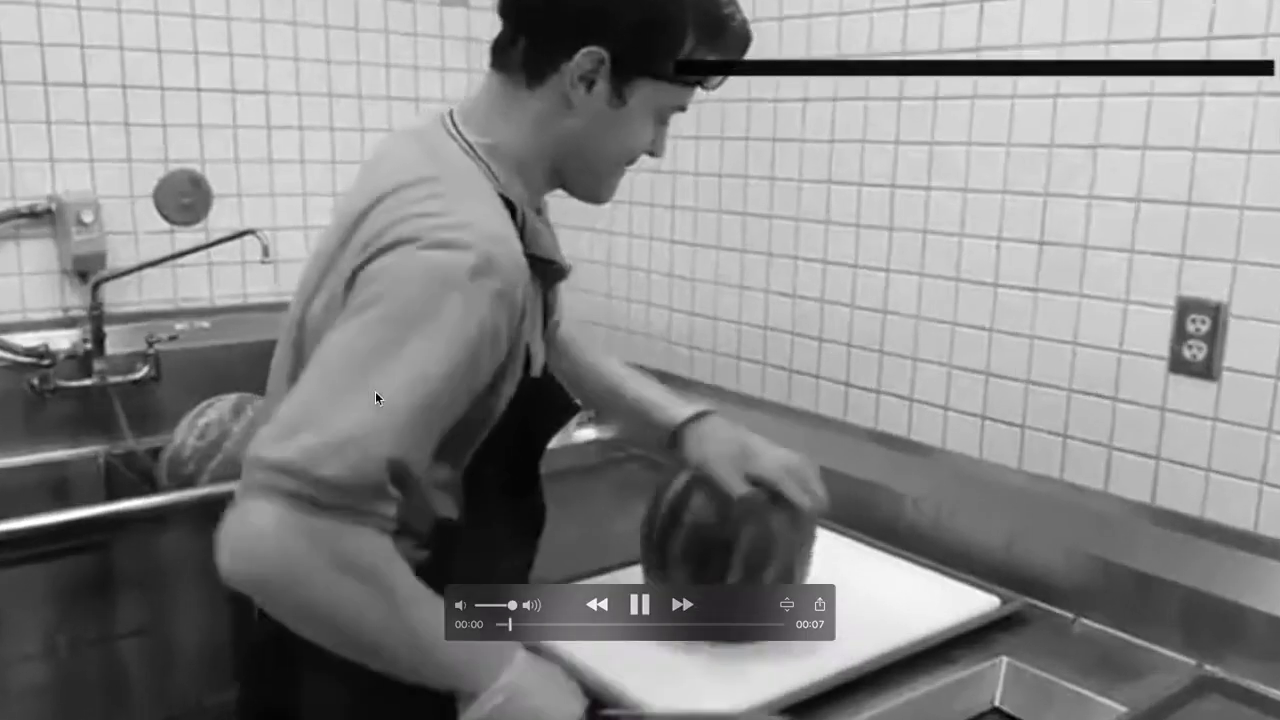